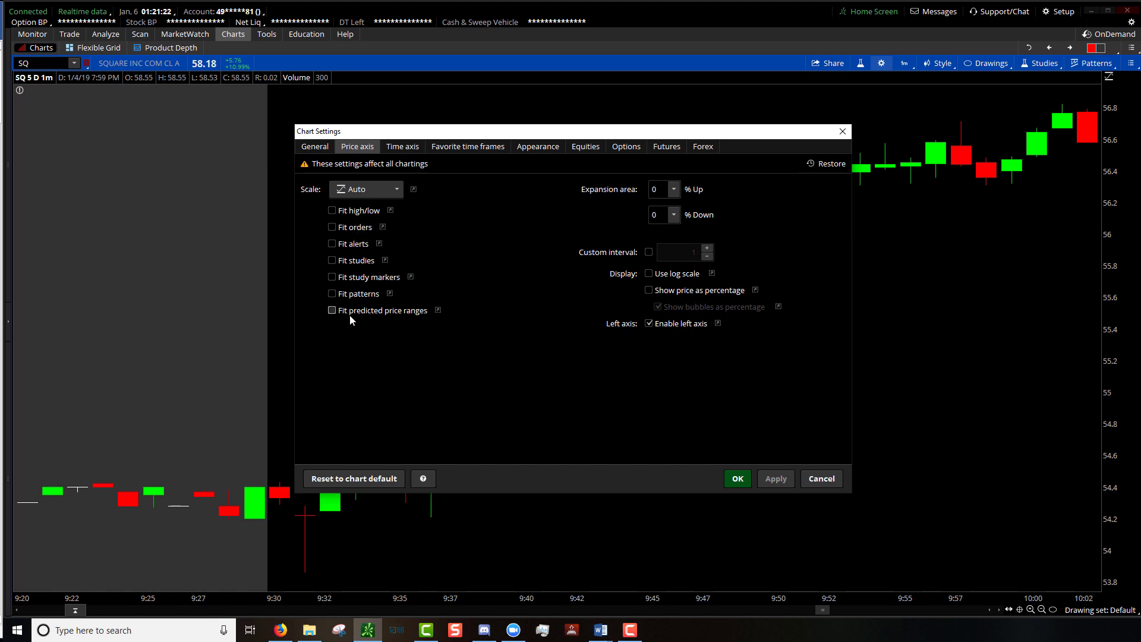
# - Move the Chart Settings dialog aside to uncover the SQ one-minute chart
pyautogui.moveTo(547, 131); pyautogui.dragTo(277, 95)
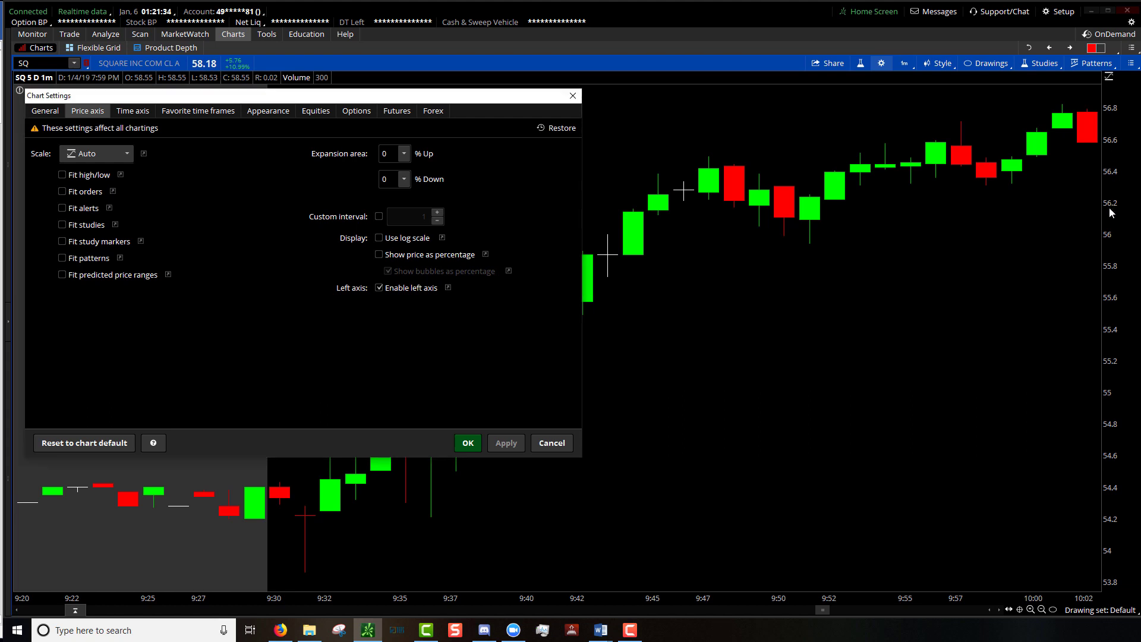
# - Cancel the dialog, compress the price axis, then set the SQ chart's price Scale to Auto
pyautogui.click(551, 442)
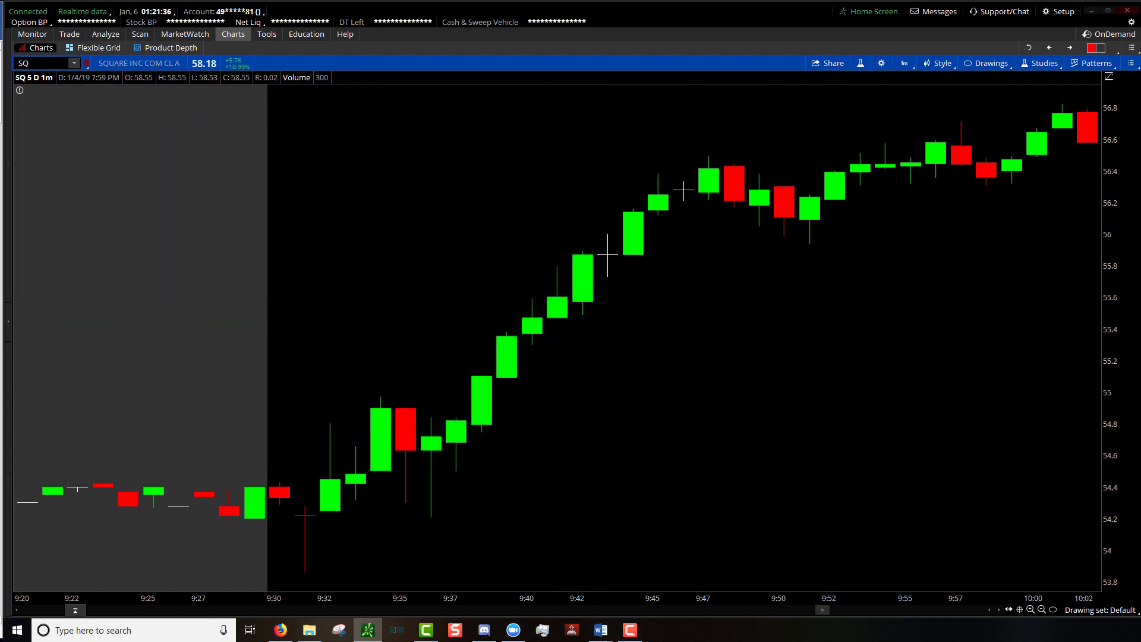
pyautogui.moveTo(1107, 488); pyautogui.dragTo(1115, 300)
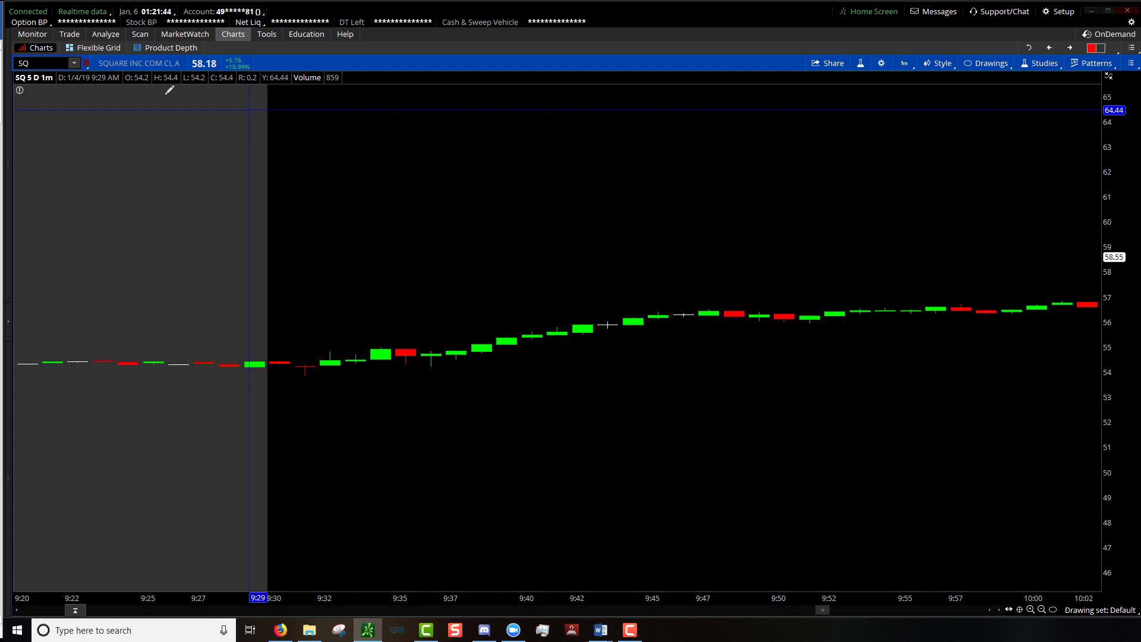
pyautogui.click(881, 64)
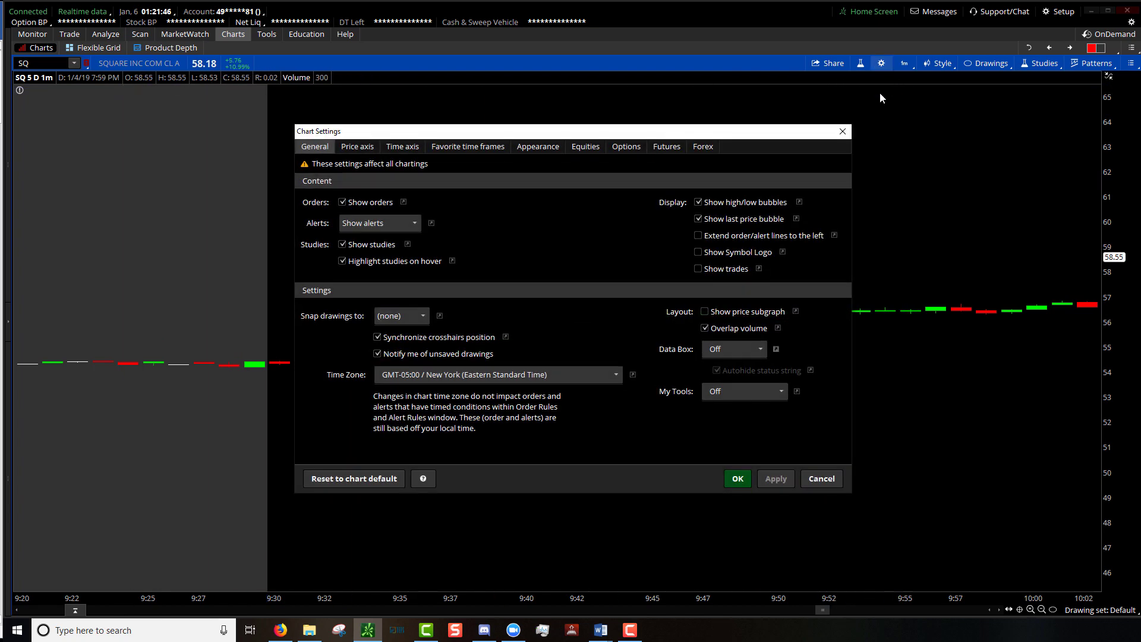
pyautogui.click(368, 150)
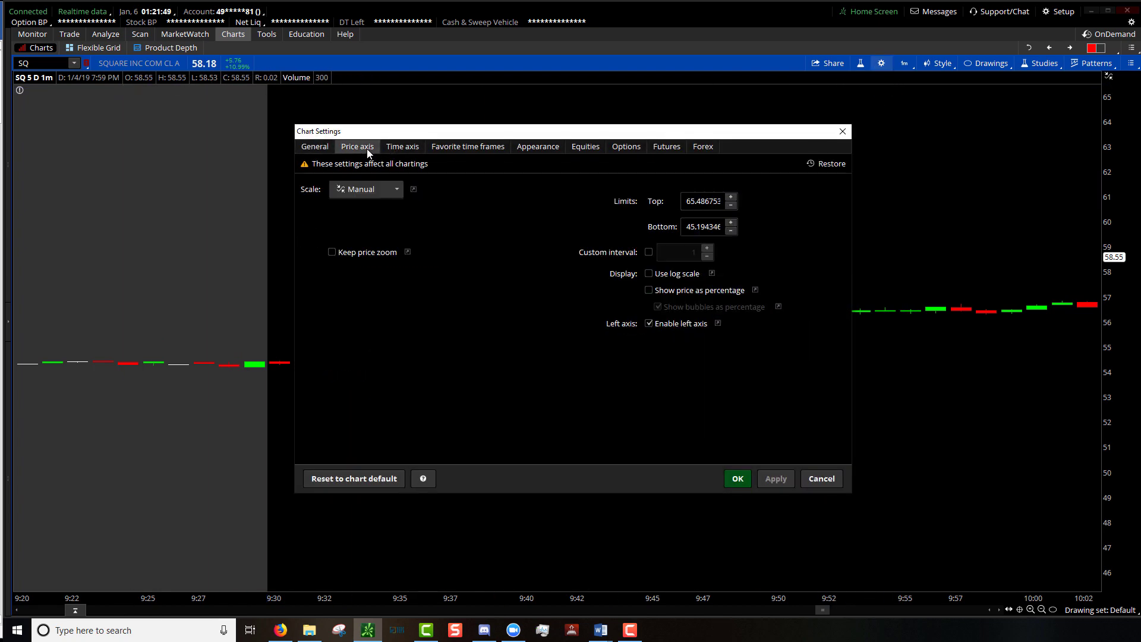
pyautogui.click(384, 191)
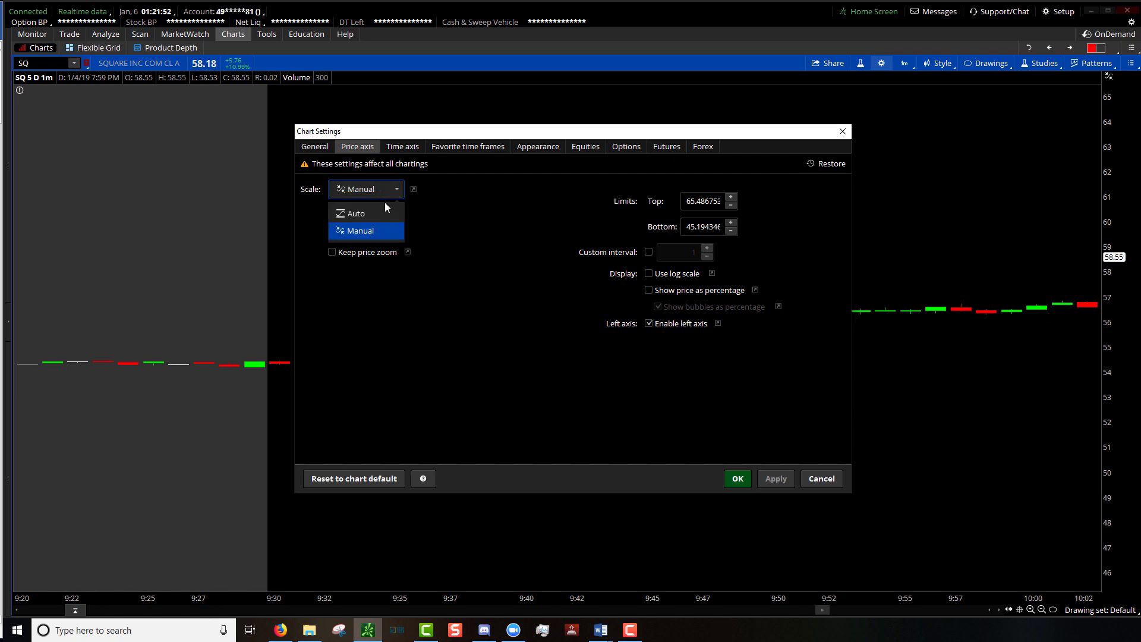
pyautogui.click(373, 217)
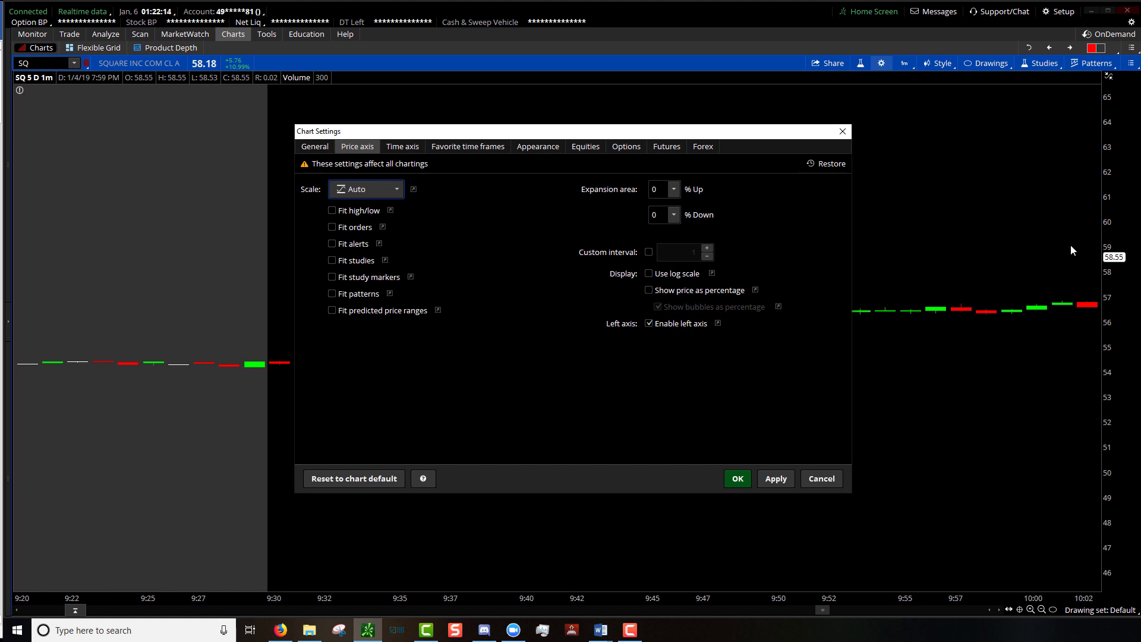
# - Set Expansion area to 10% Up and 10% Down, then apply and confirm with OK
pyautogui.moveTo(725, 133); pyautogui.dragTo(500, 134)
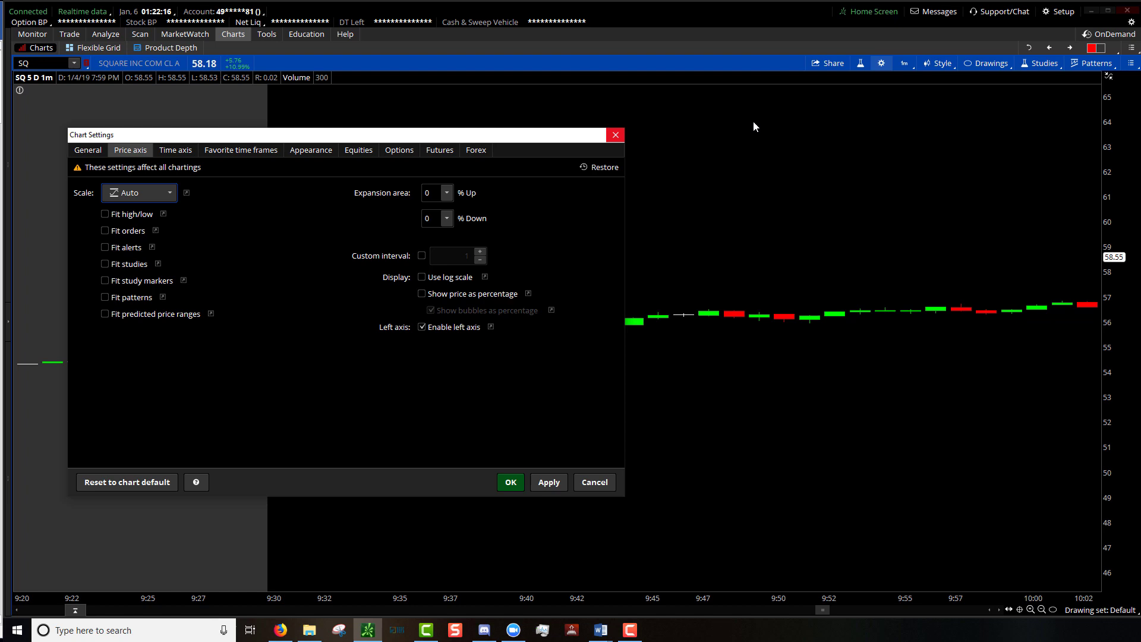
pyautogui.click(447, 193)
pyautogui.click(440, 233)
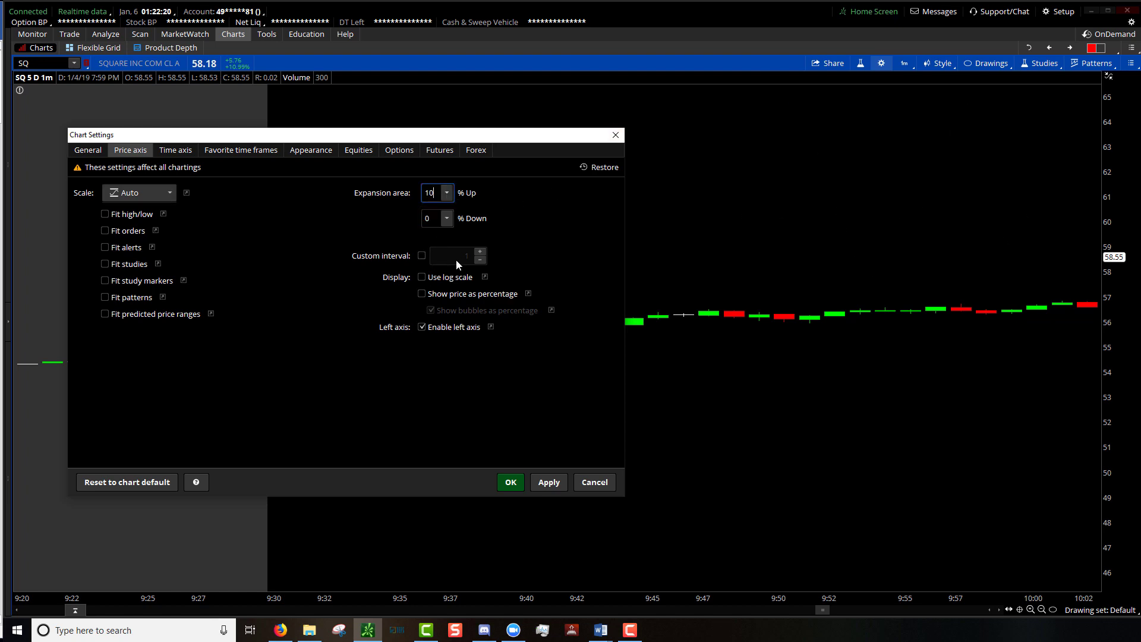
pyautogui.click(446, 218)
pyautogui.click(431, 261)
pyautogui.click(550, 482)
pyautogui.click(510, 480)
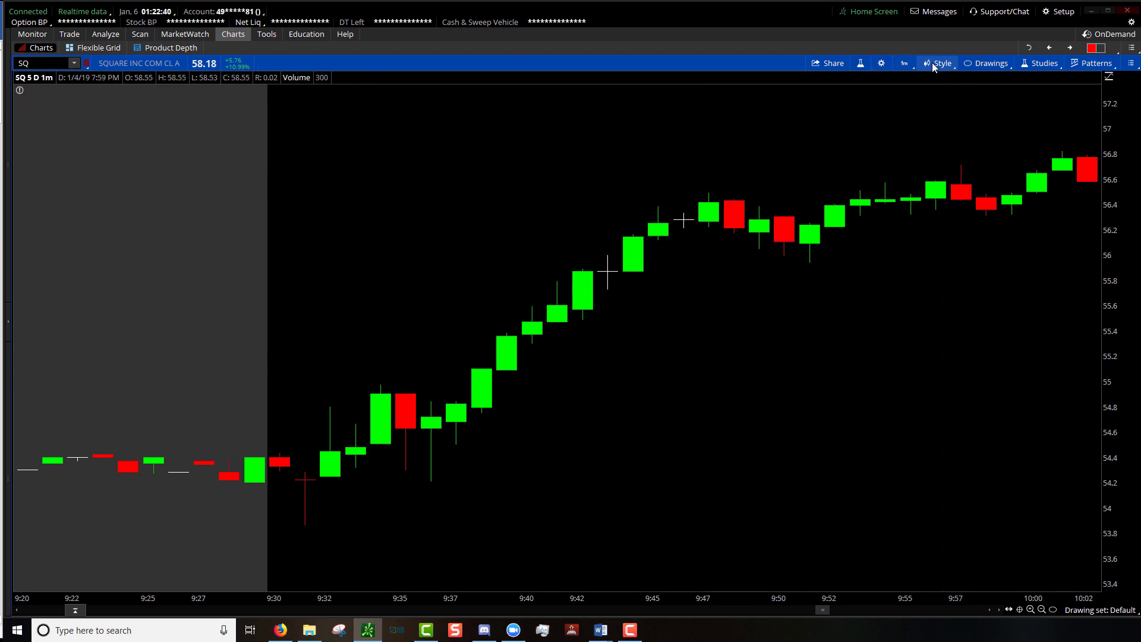
# - Change the price-axis expansion area to 30% Up and 30% Down and apply it
pyautogui.click(882, 63)
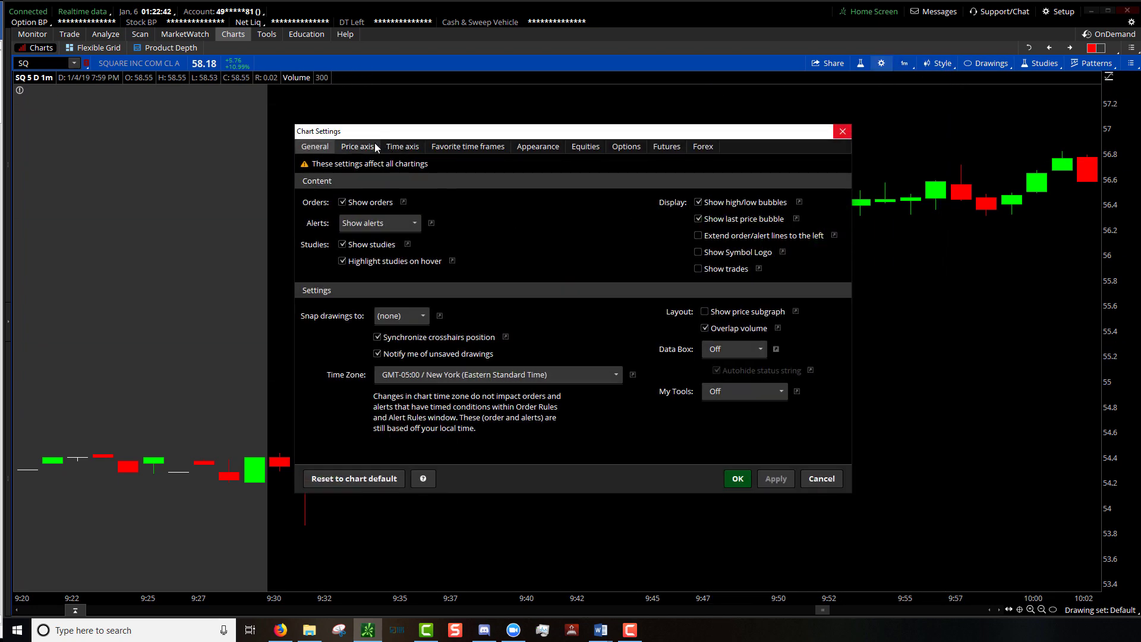
pyautogui.click(363, 146)
pyautogui.click(673, 189)
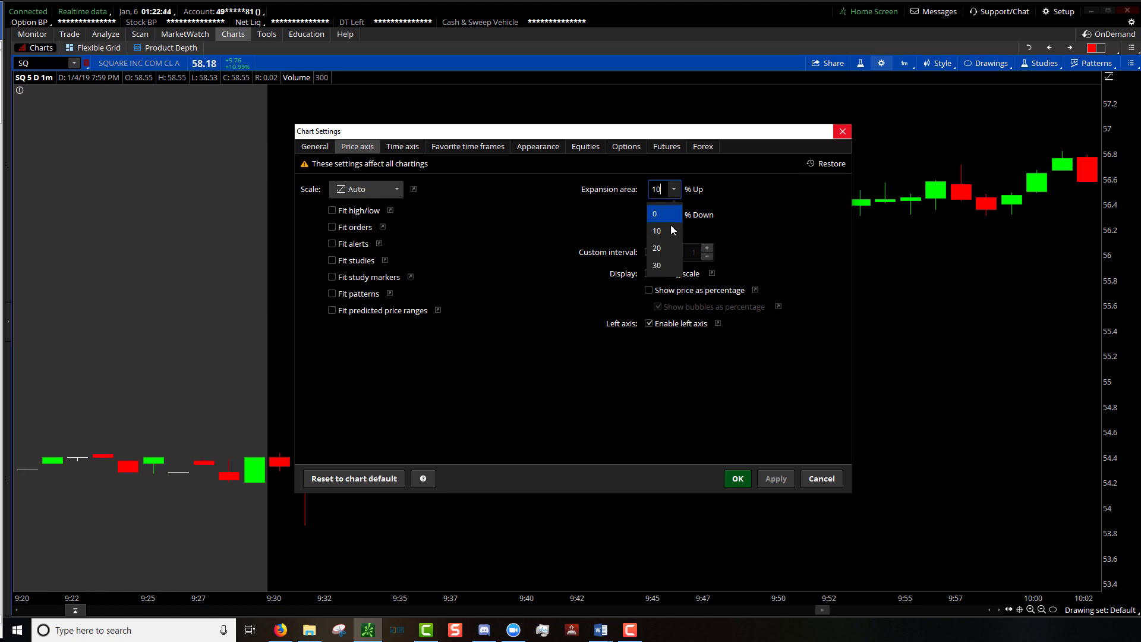
pyautogui.click(658, 265)
pyautogui.click(674, 214)
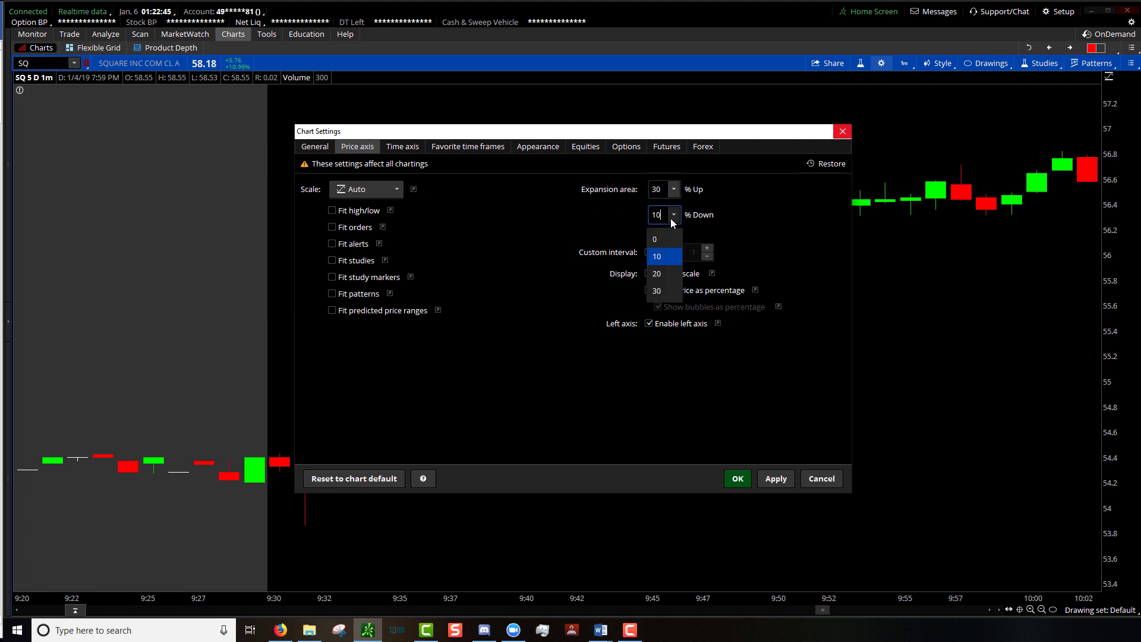
pyautogui.click(667, 291)
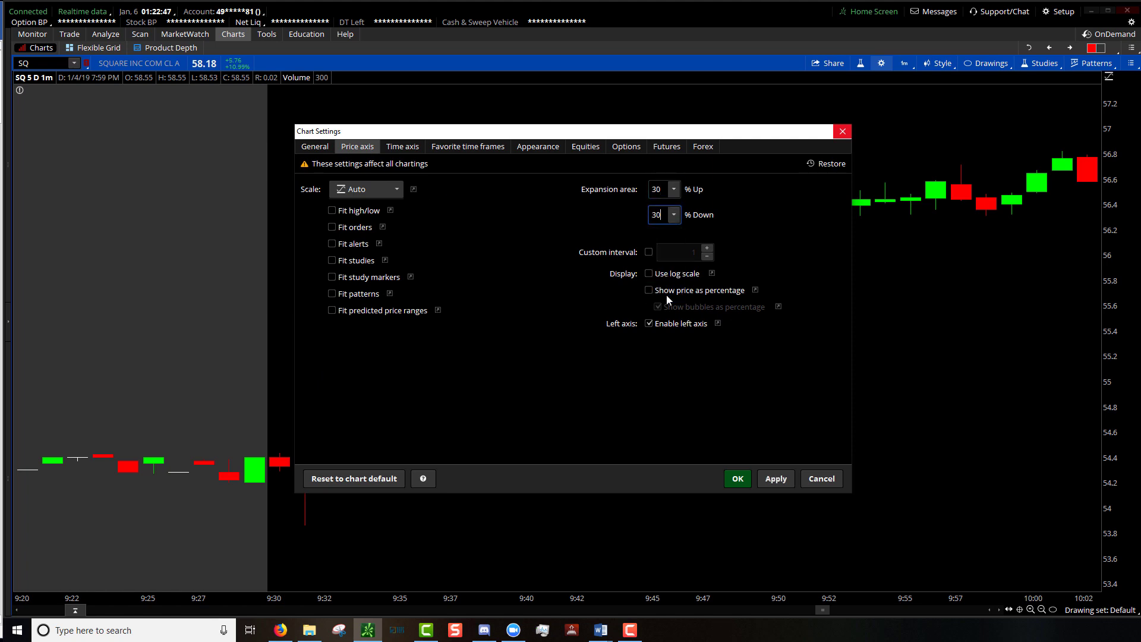
pyautogui.click(775, 479)
pyautogui.click(738, 479)
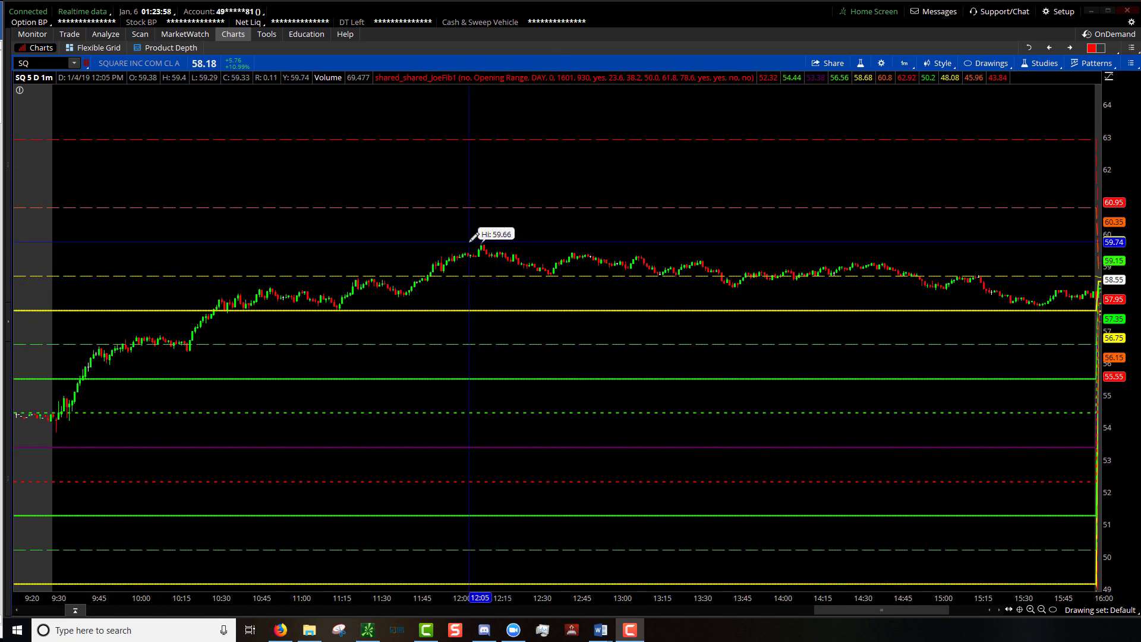
# - Draw ellipses over the padded areas above and below prices, then reset the scale to Auto
pyautogui.moveTo(467, 243); pyautogui.dragTo(766, 85)
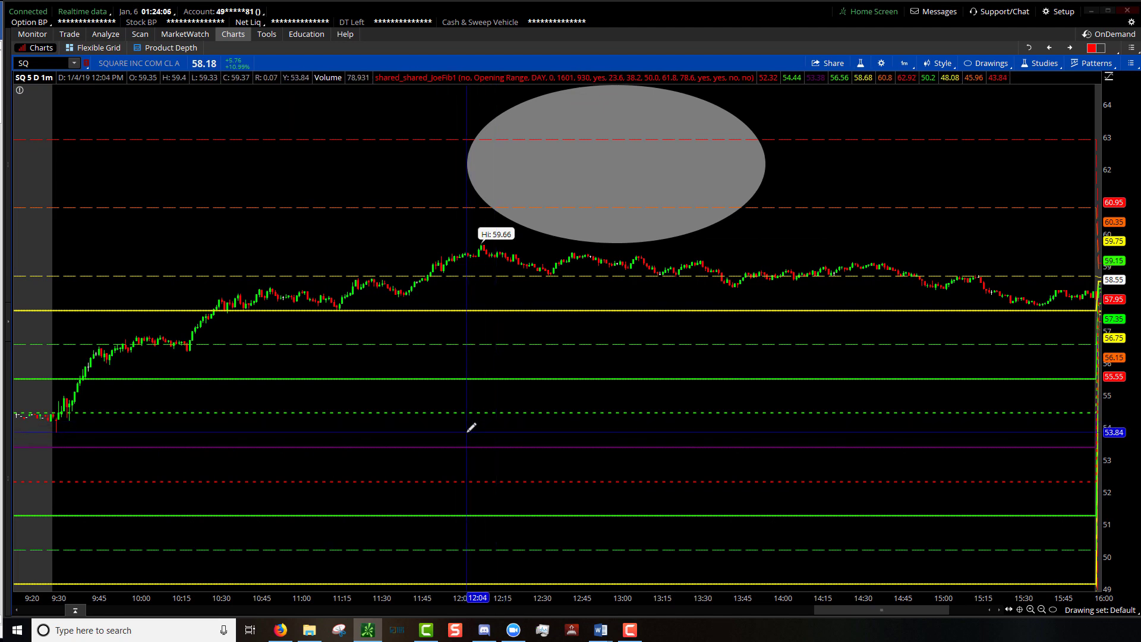
pyautogui.moveTo(466, 432)
pyautogui.mouseDown()
pyautogui.moveTo(678, 546)
pyautogui.moveTo(715, 586)
pyautogui.moveTo(765, 587)
pyautogui.mouseUp()
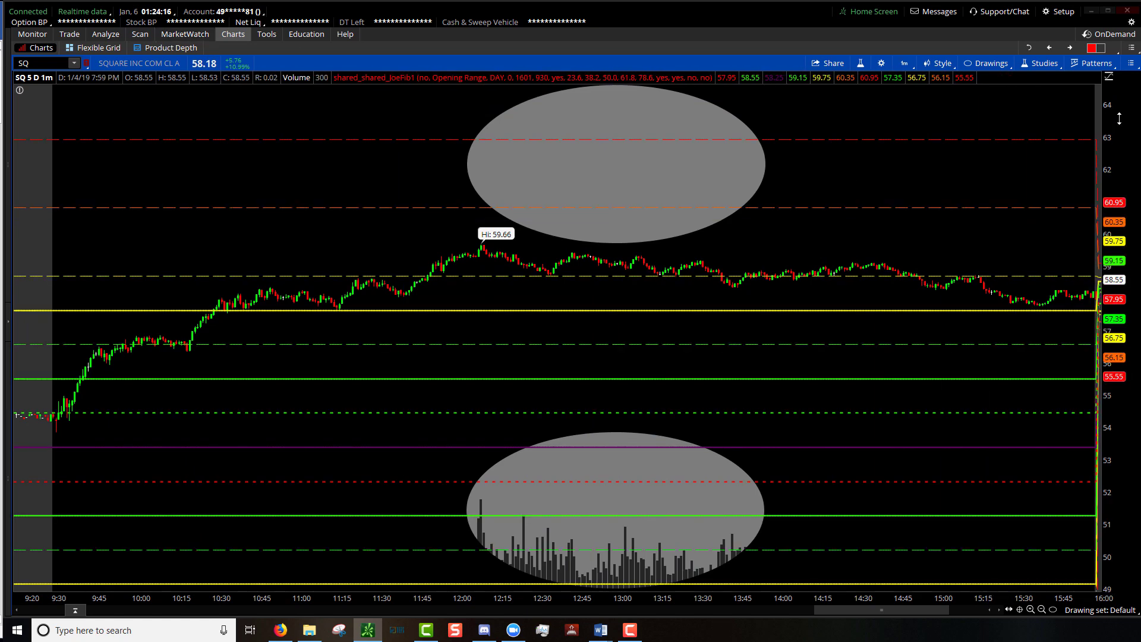
pyautogui.moveTo(1119, 119); pyautogui.dragTo(1126, 219)
pyautogui.moveTo(1117, 137); pyautogui.dragTo(1122, 267)
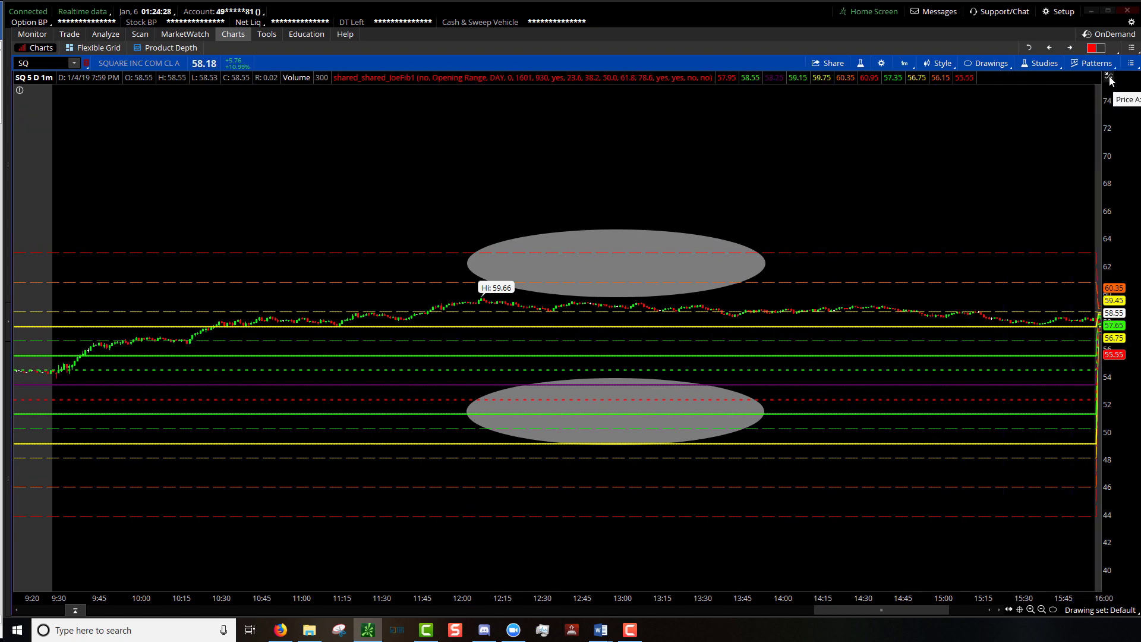
pyautogui.click(1109, 80)
pyautogui.click(1040, 102)
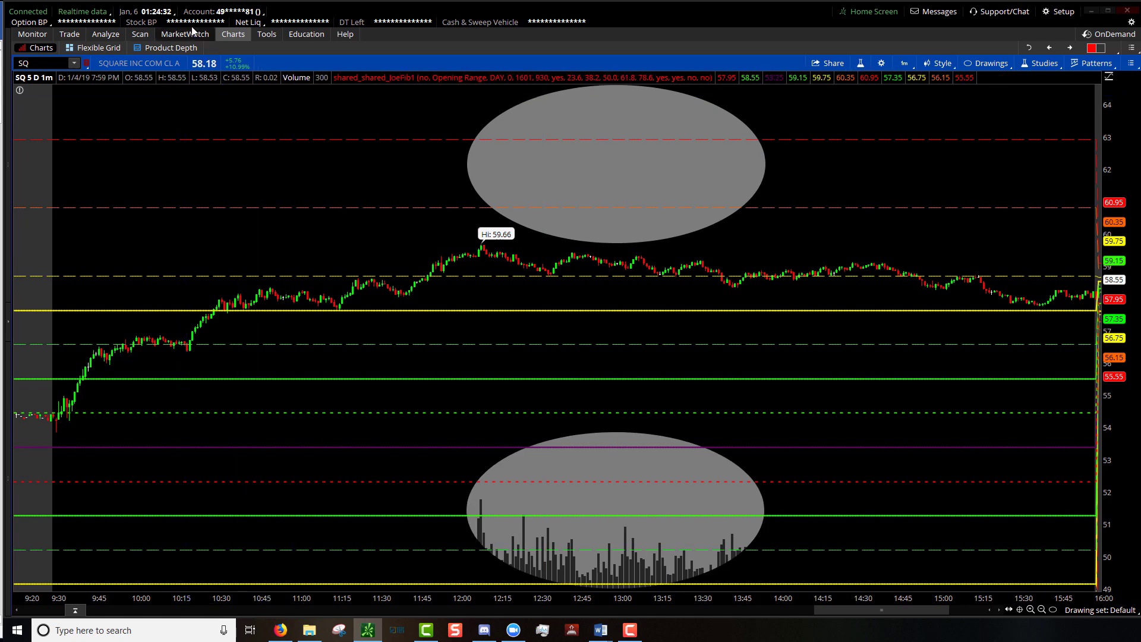
# - Restore the price-axis expansion area to 10% Up and 10% Down and apply it
pyautogui.click(881, 63)
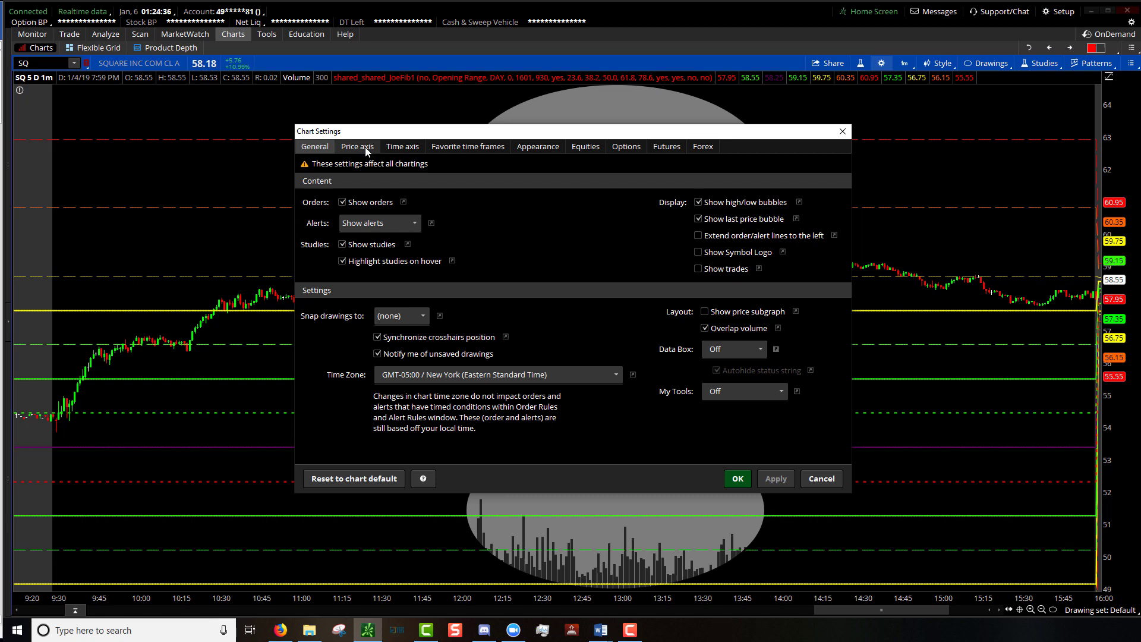
pyautogui.click(364, 147)
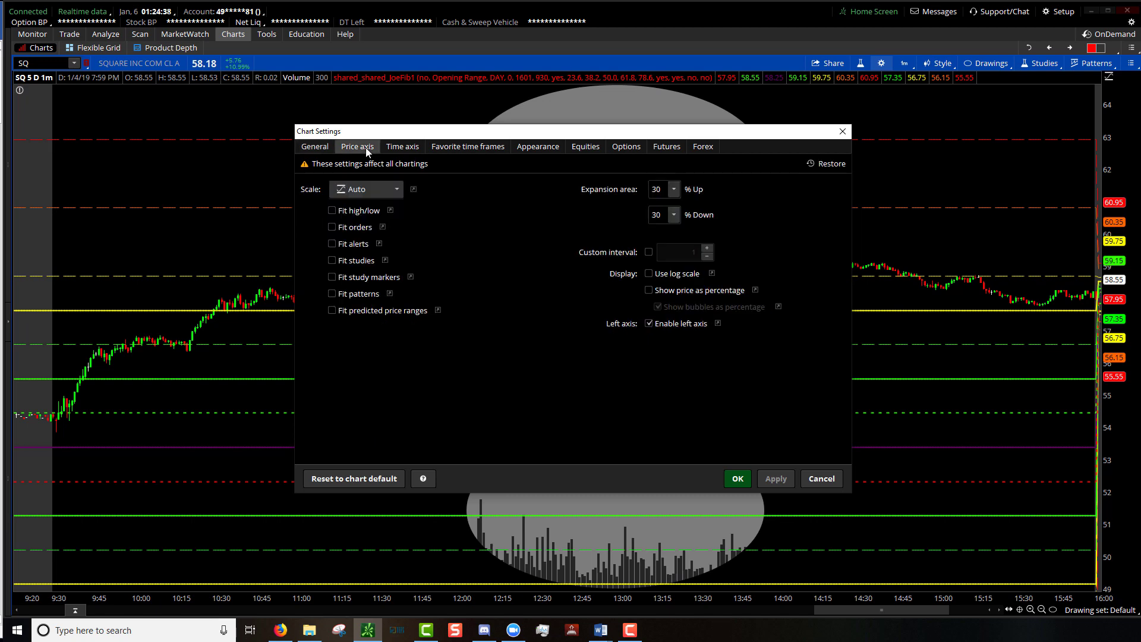
pyautogui.click(671, 188)
pyautogui.click(660, 230)
pyautogui.click(674, 215)
pyautogui.click(668, 258)
pyautogui.click(775, 479)
pyautogui.click(740, 479)
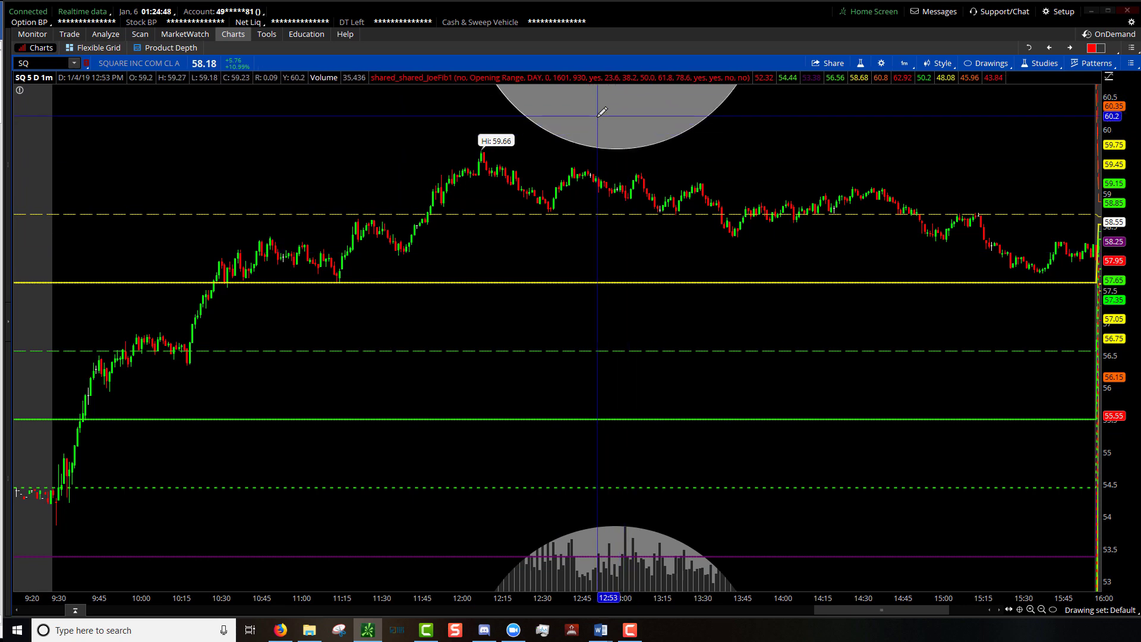
# - Widen the price range to about 50–64, draw an ellipse above Hi: 59.66, and measure the morning candles
pyautogui.moveTo(1132, 297); pyautogui.dragTo(1132, 352)
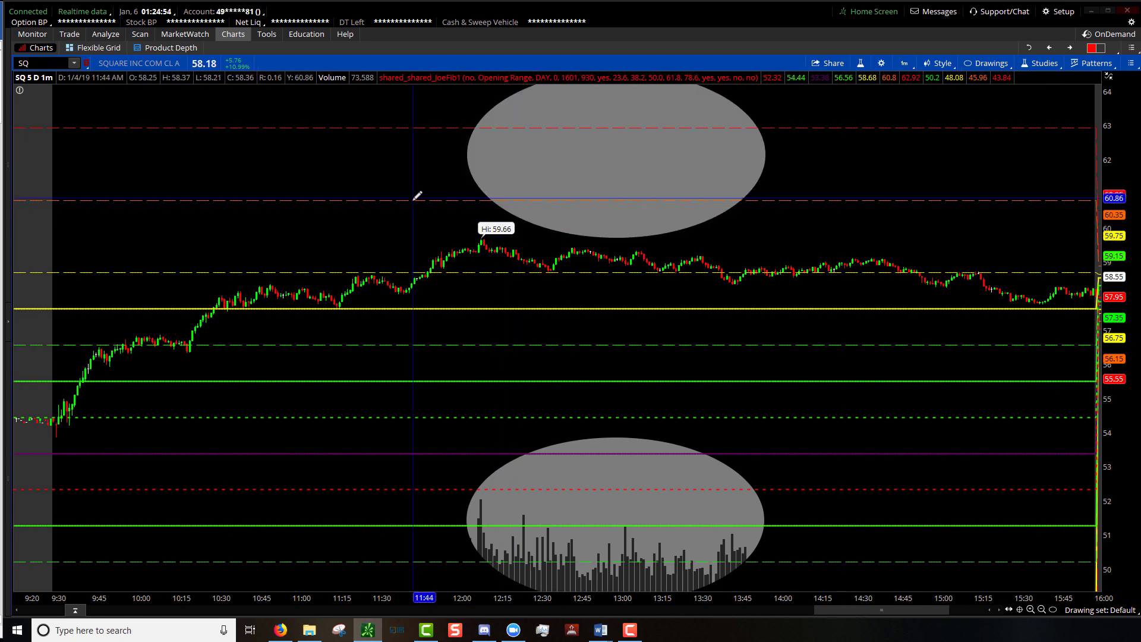
pyautogui.moveTo(414, 201); pyautogui.dragTo(523, 232)
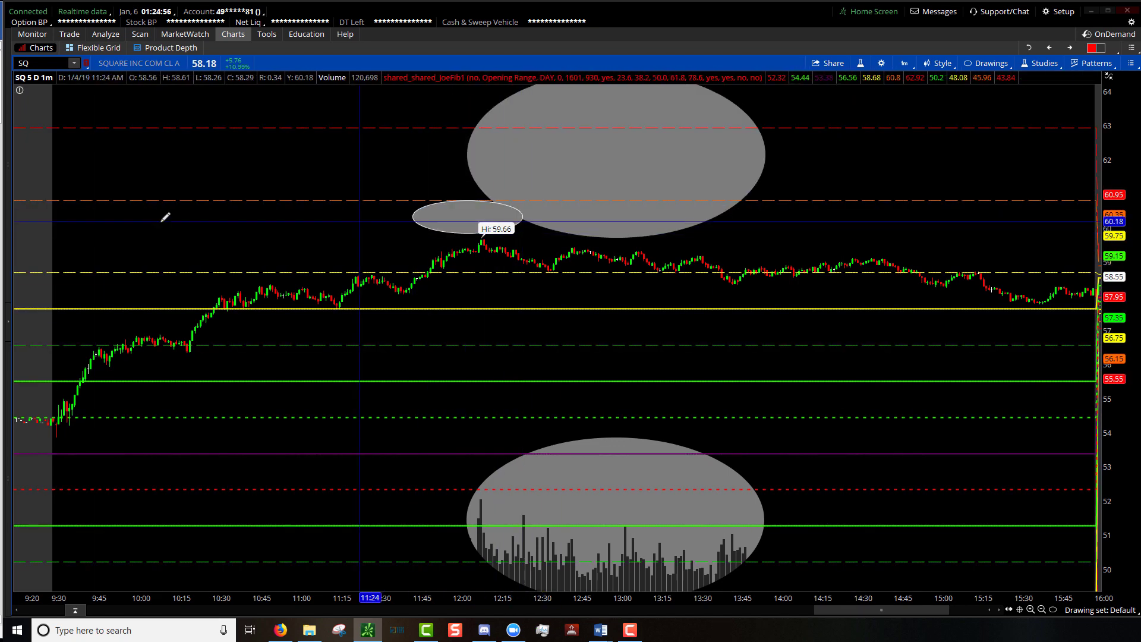
pyautogui.moveTo(60, 236); pyautogui.dragTo(530, 375)
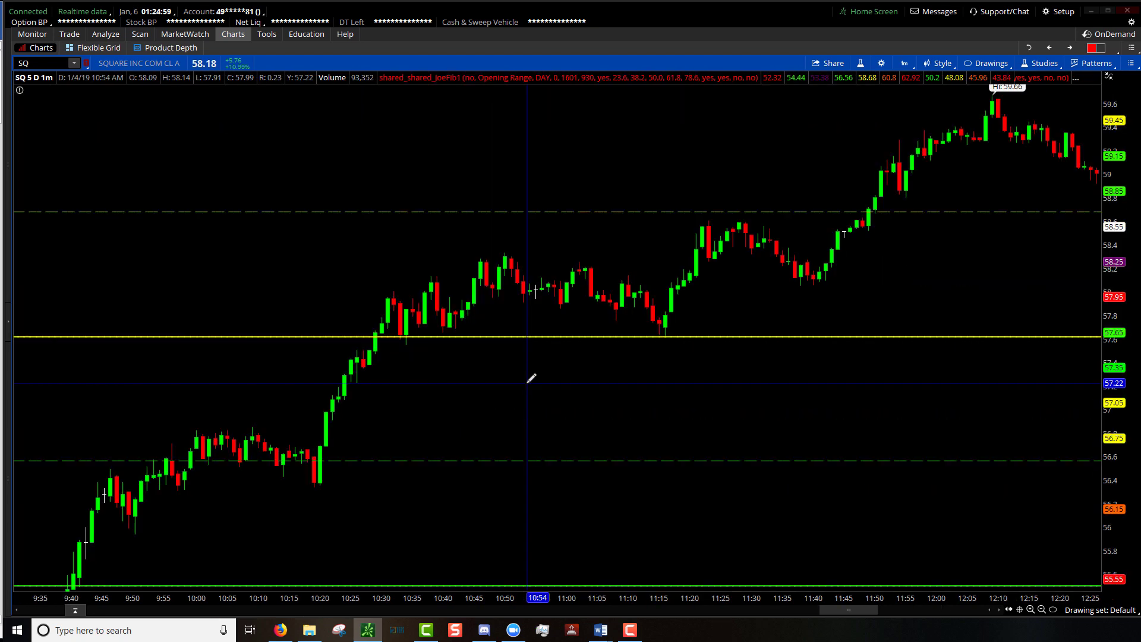
# - Auto-rescale the price axis, compress it to about 49–65, then return it to Auto
pyautogui.click(1110, 77)
pyautogui.click(1040, 100)
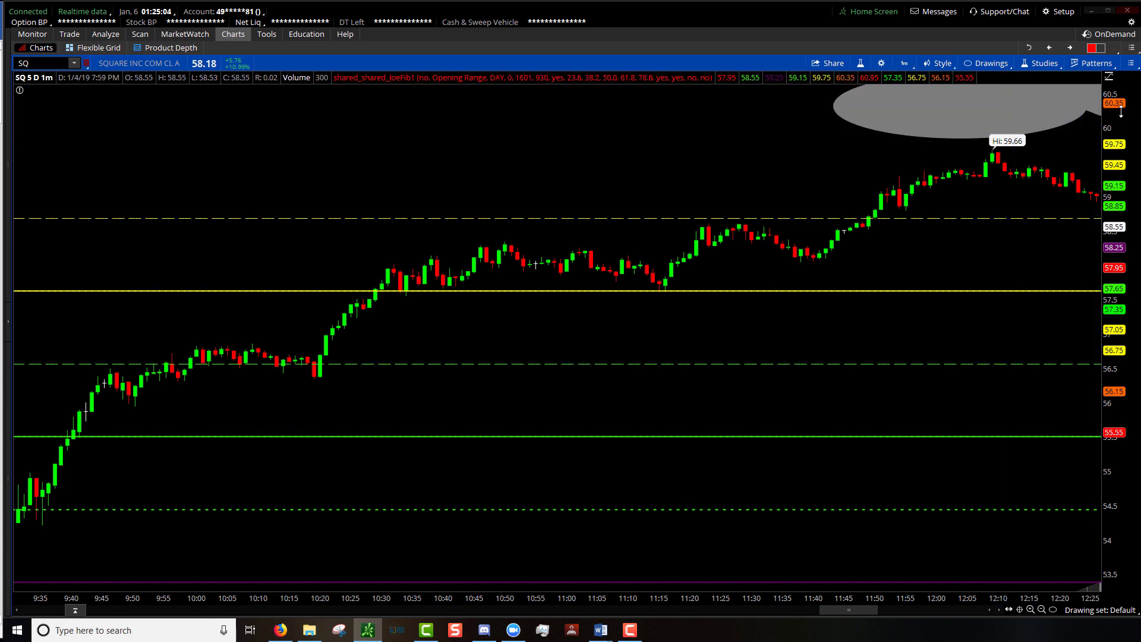
pyautogui.moveTo(1123, 110); pyautogui.dragTo(1120, 305)
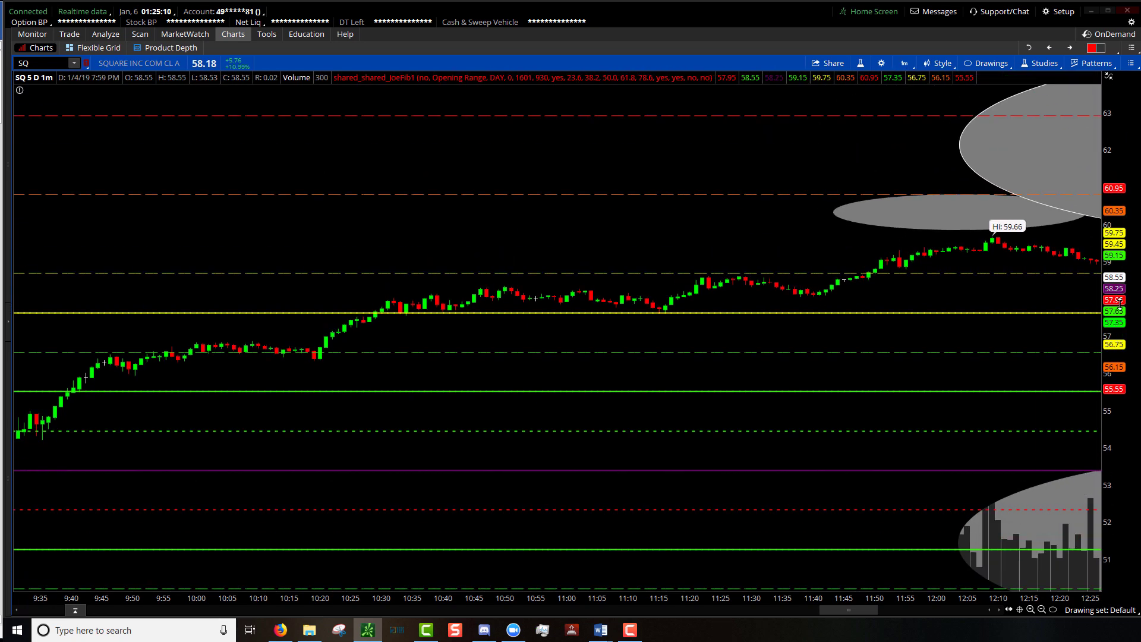
pyautogui.click(1109, 77)
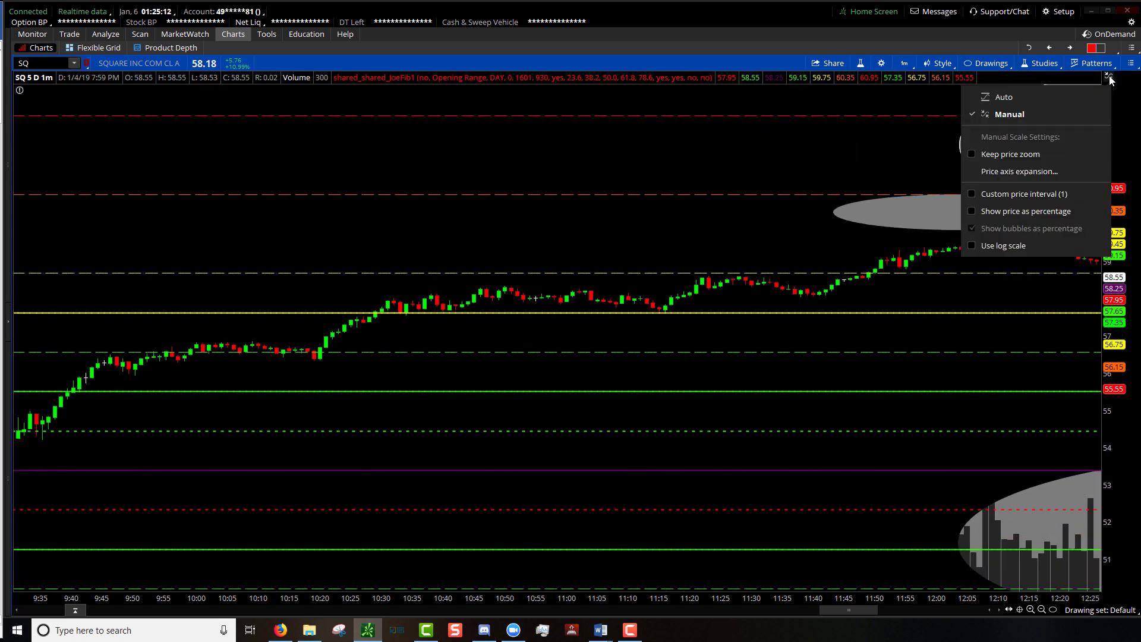
pyautogui.click(1032, 94)
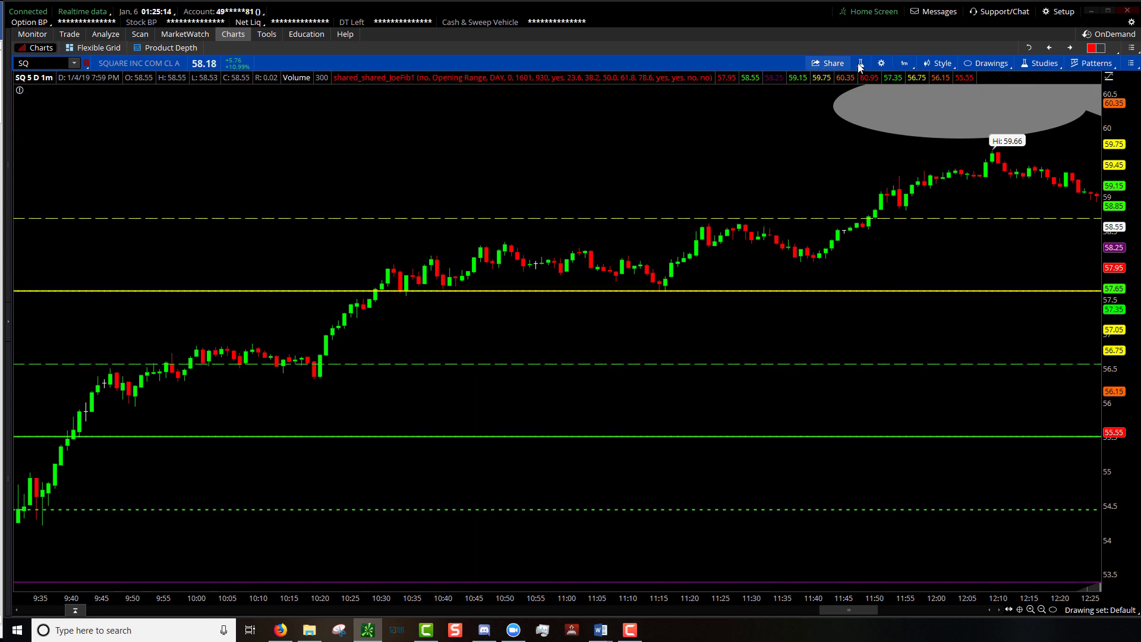
# - Review the Price axis tab showing unchecked Fit boxes and 10/10 expansion, then confirm with OK
pyautogui.click(881, 63)
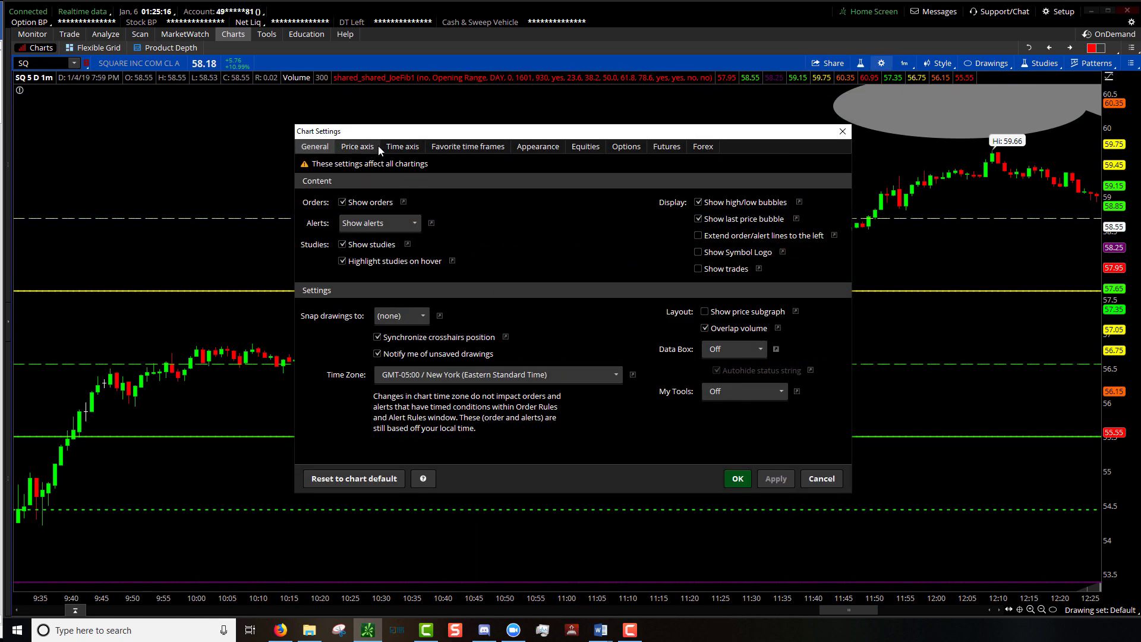
pyautogui.click(362, 146)
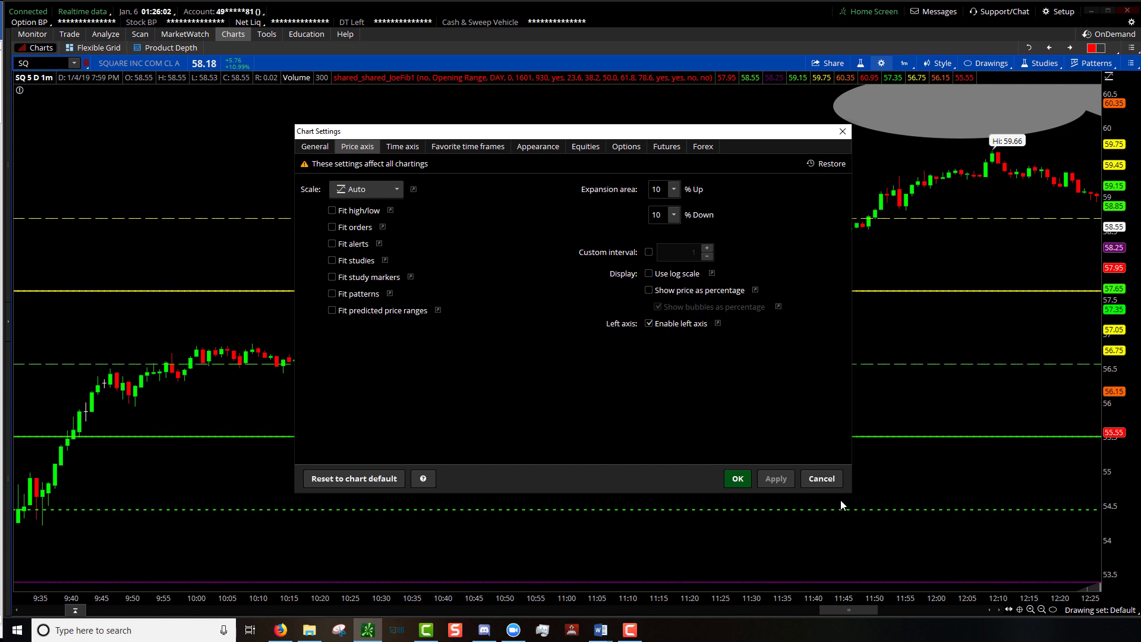
pyautogui.click(737, 478)
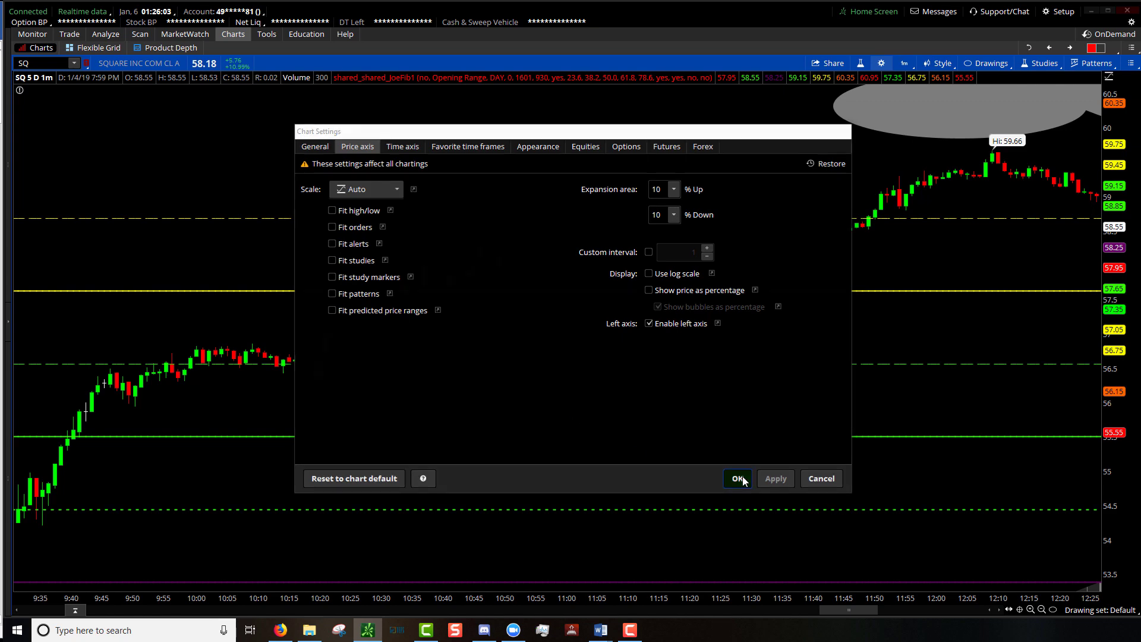
# - Switch to the 1-year daily SQ chart, keeping automatic price scaling
pyautogui.click(1070, 47)
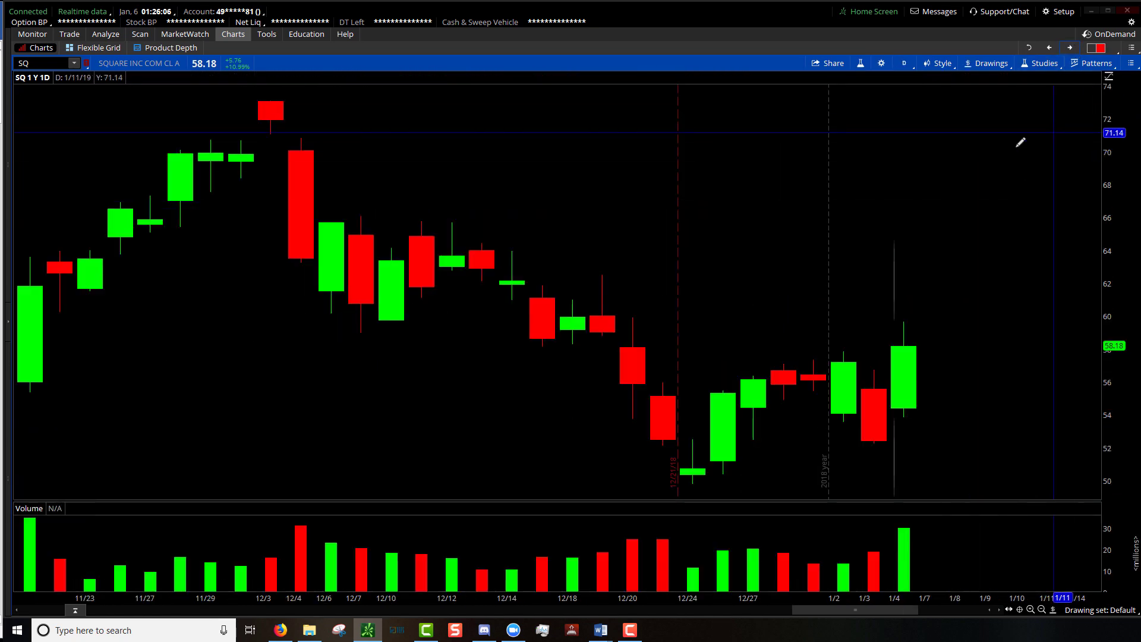
pyautogui.click(1109, 76)
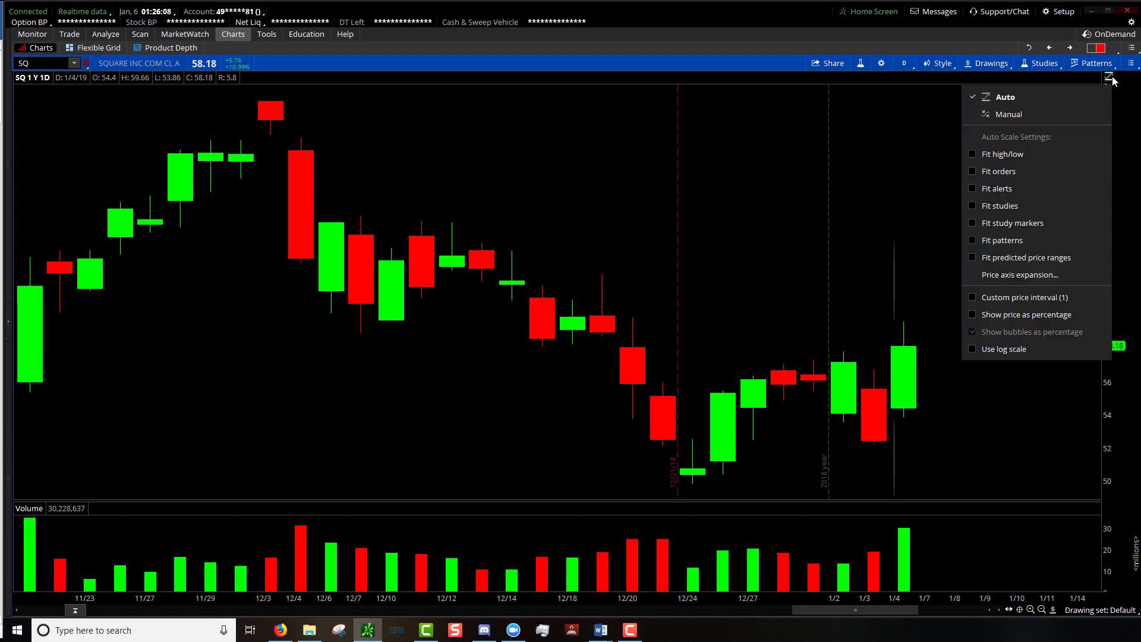
pyautogui.click(1064, 101)
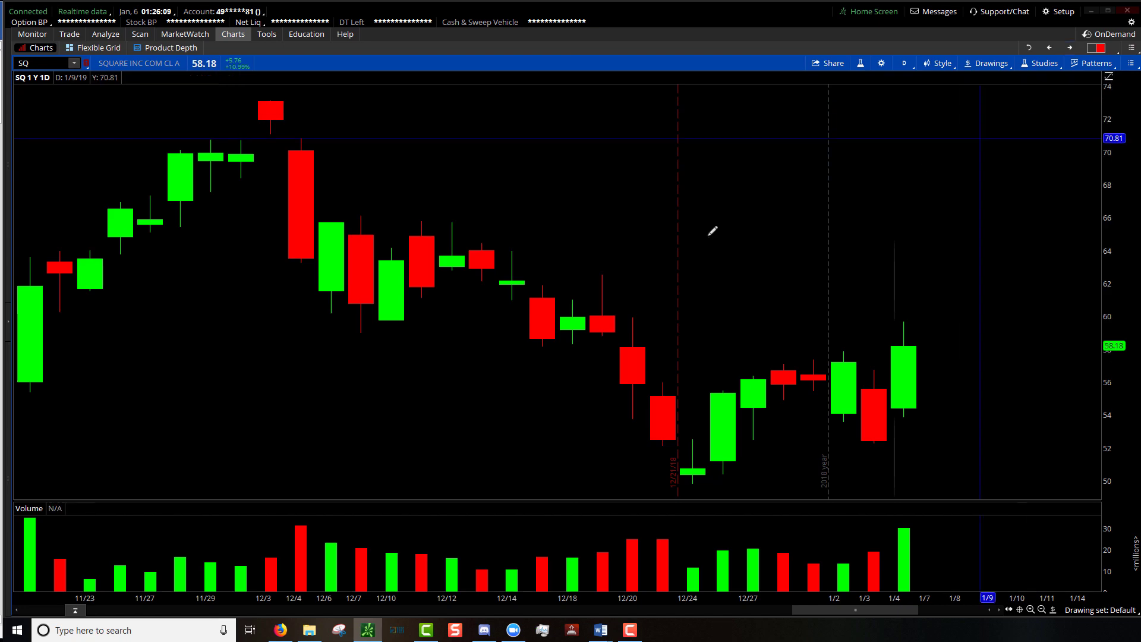
# - Set the daily chart's expansion area to 10% Up and 10% Down and apply it
pyautogui.click(881, 64)
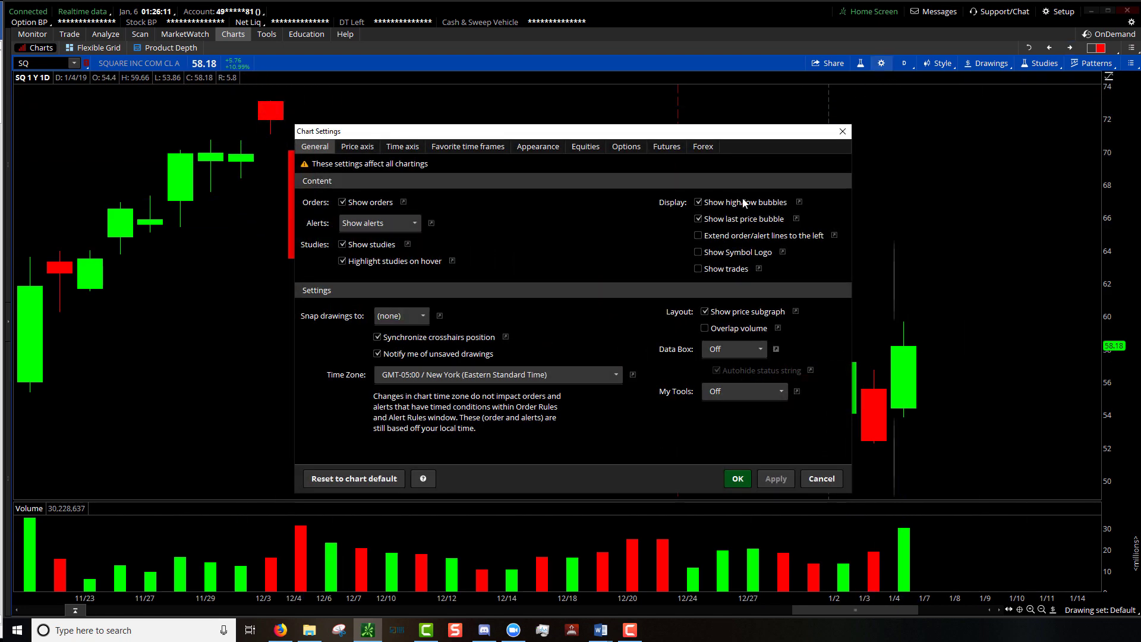
pyautogui.click(389, 149)
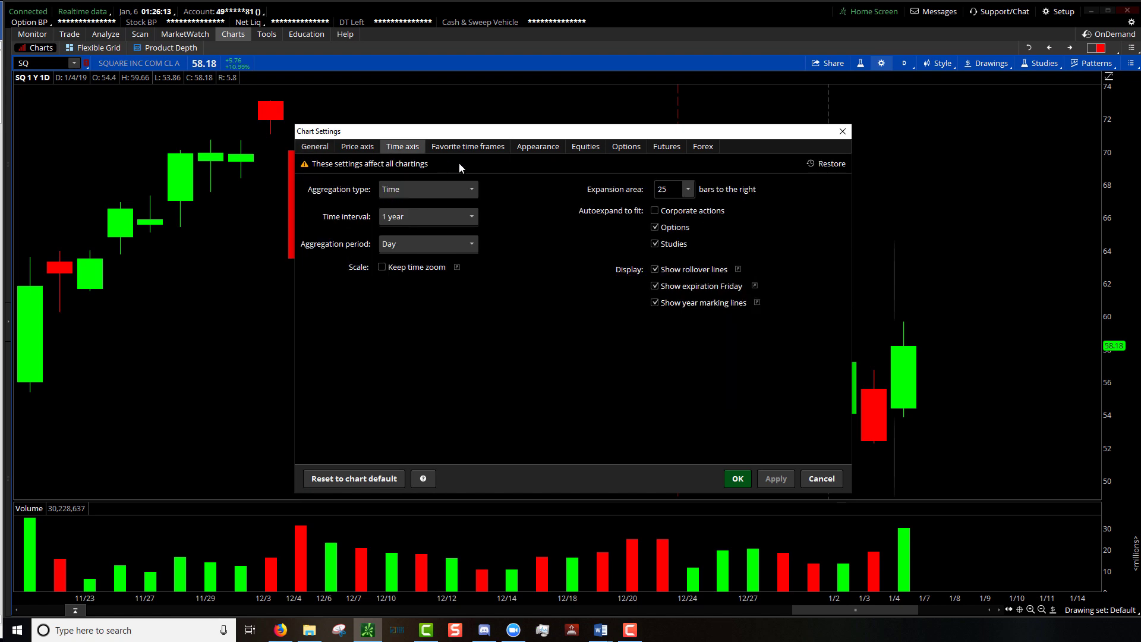
pyautogui.click(369, 151)
pyautogui.click(673, 189)
pyautogui.click(669, 224)
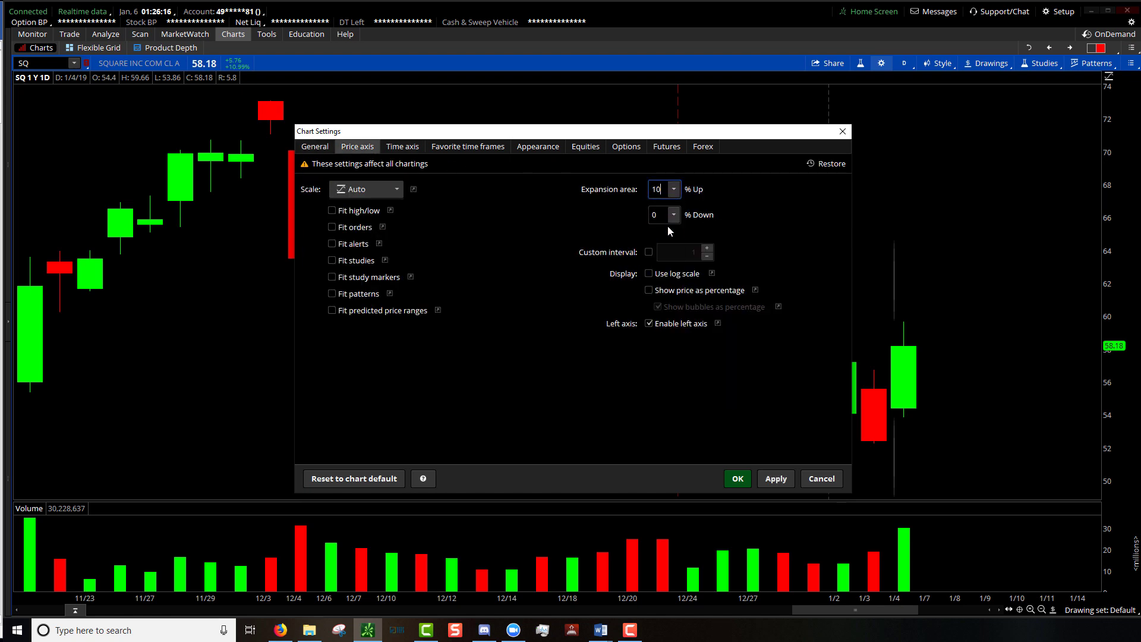
pyautogui.click(673, 215)
pyautogui.click(667, 257)
pyautogui.click(776, 479)
pyautogui.click(737, 479)
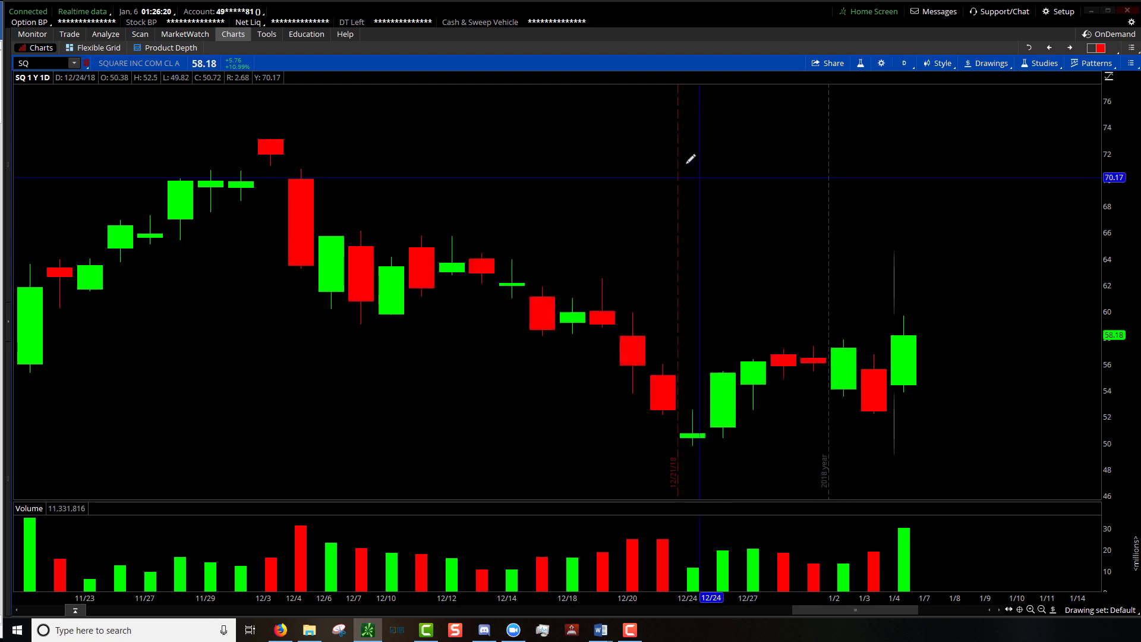
# - Replace SQ with AMD, then DSW, and bring up DSW's chart settings
pyautogui.click(44, 63)
pyautogui.write('AMD')
pyautogui.press('Return')
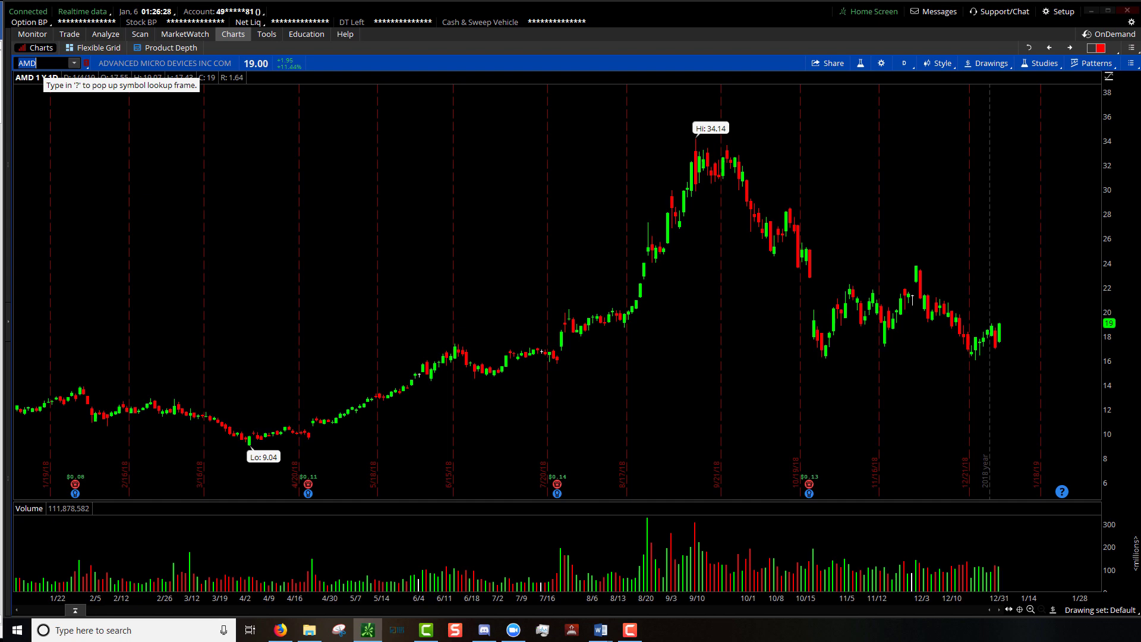
pyautogui.write('DSW')
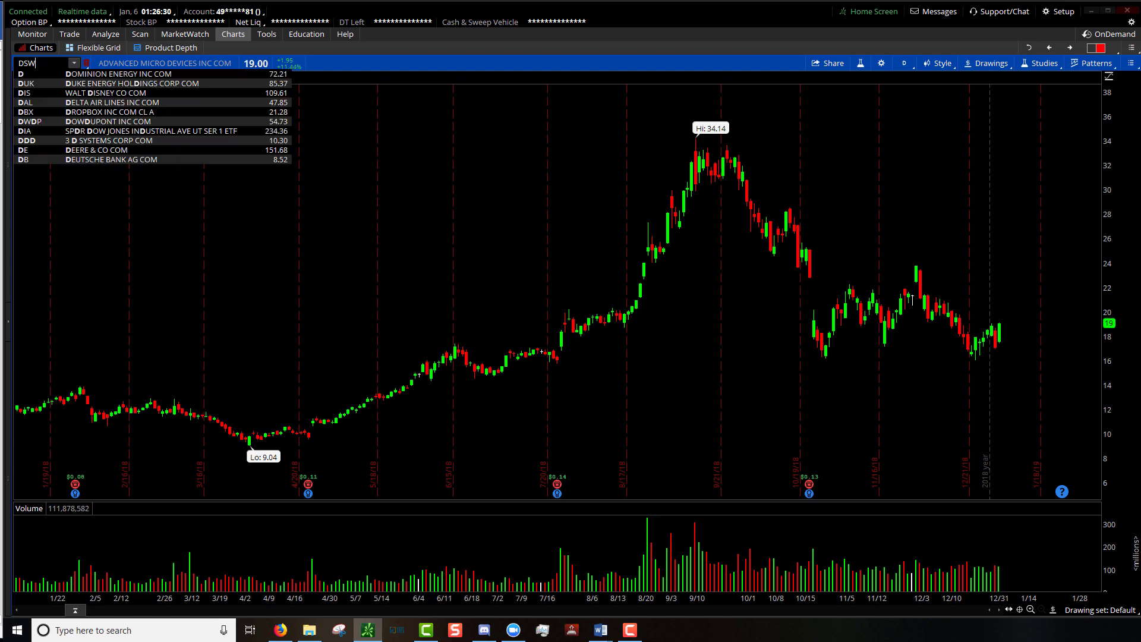
pyautogui.press('Return')
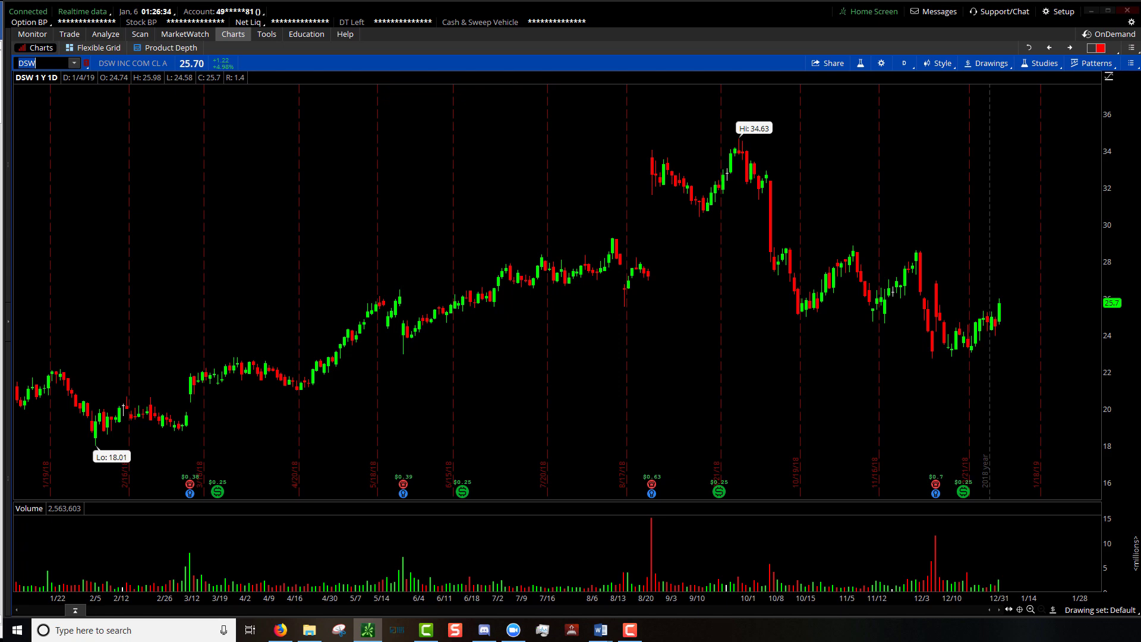
pyautogui.click(882, 64)
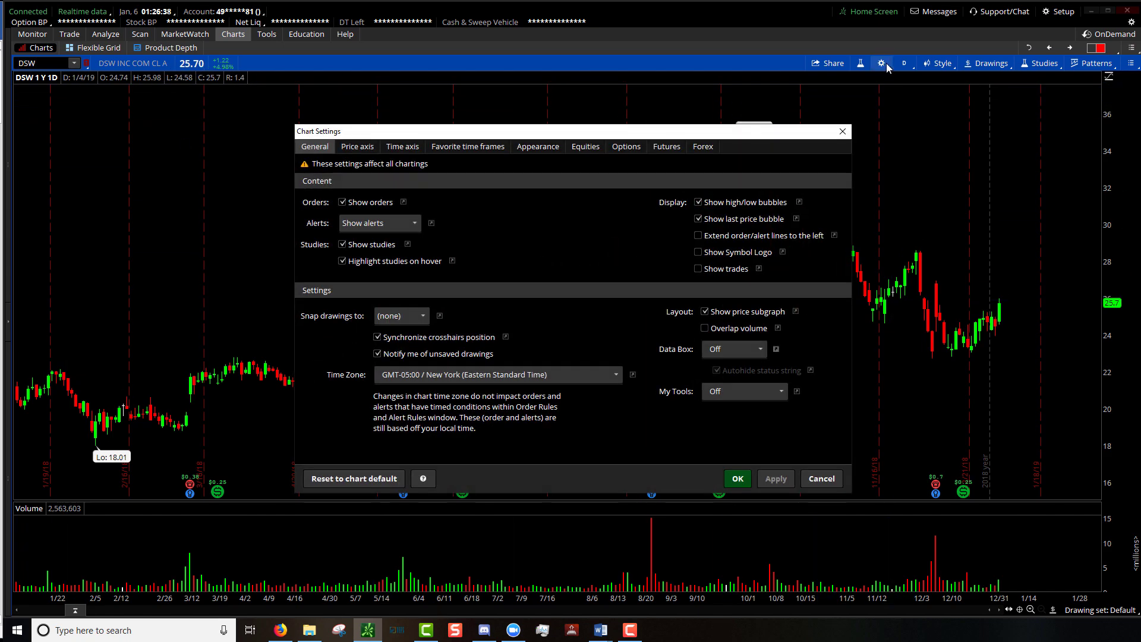